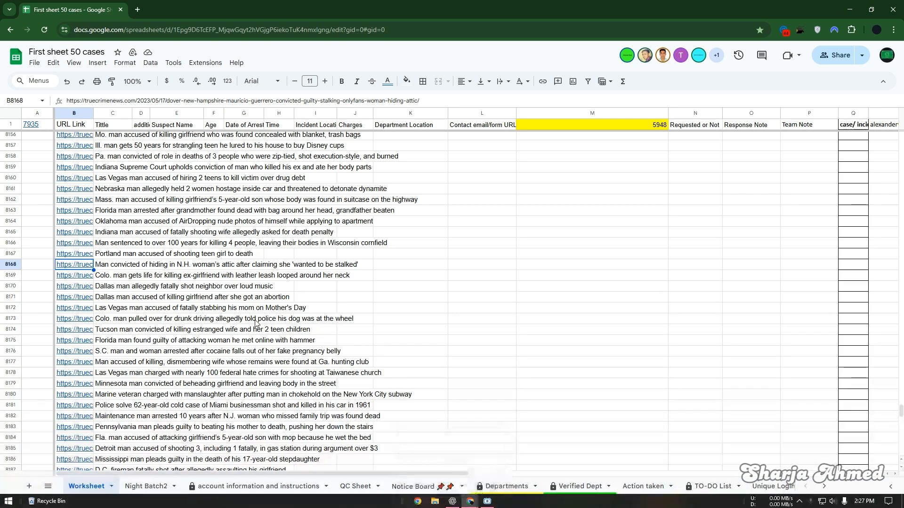
Step: Switch from the case spreadsheet to the ChatGPT desktop app on a new chat
left_click(452, 501)
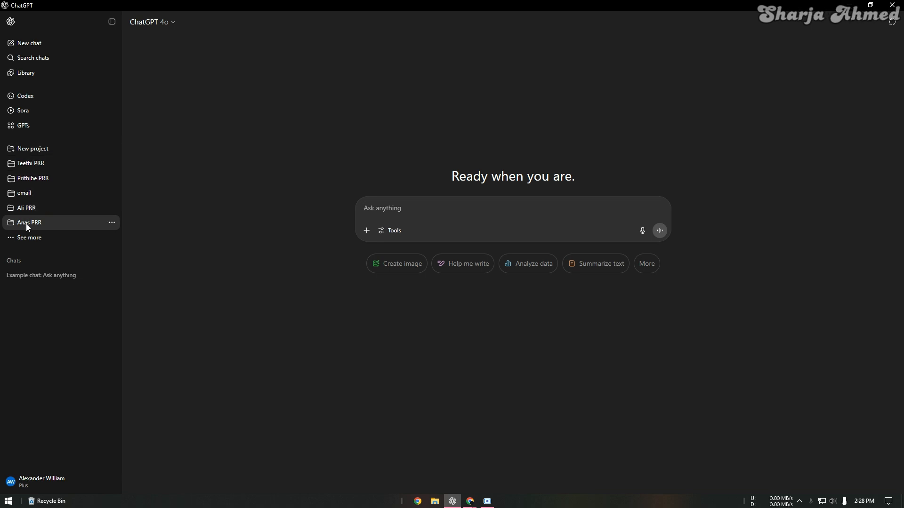
Step: Open the Prithibe PRR project, then select the text of the article linked in B8168
left_click(24, 179)
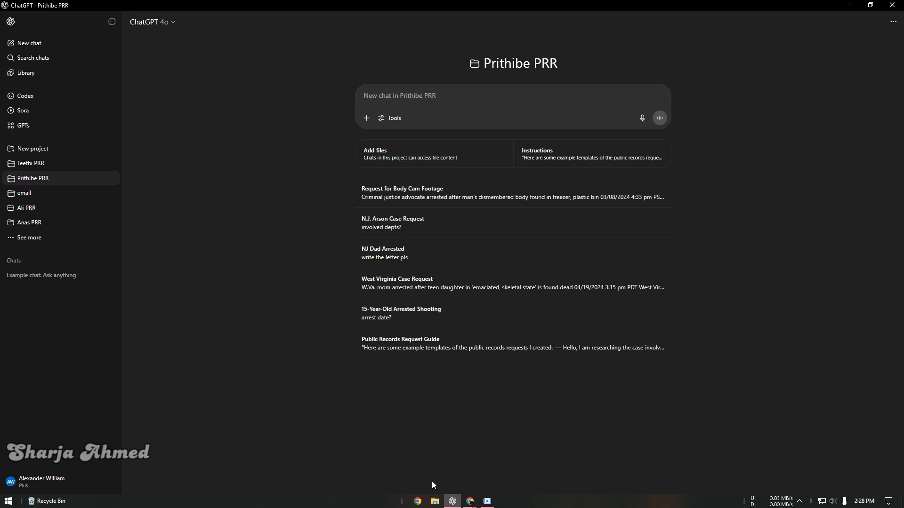
mouse_move(472, 503)
left_click(418, 463)
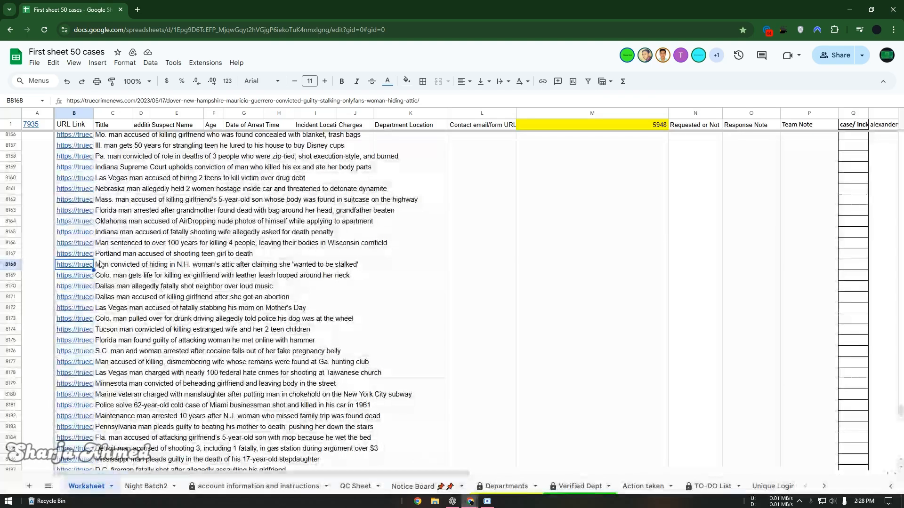
key("alt+Return")
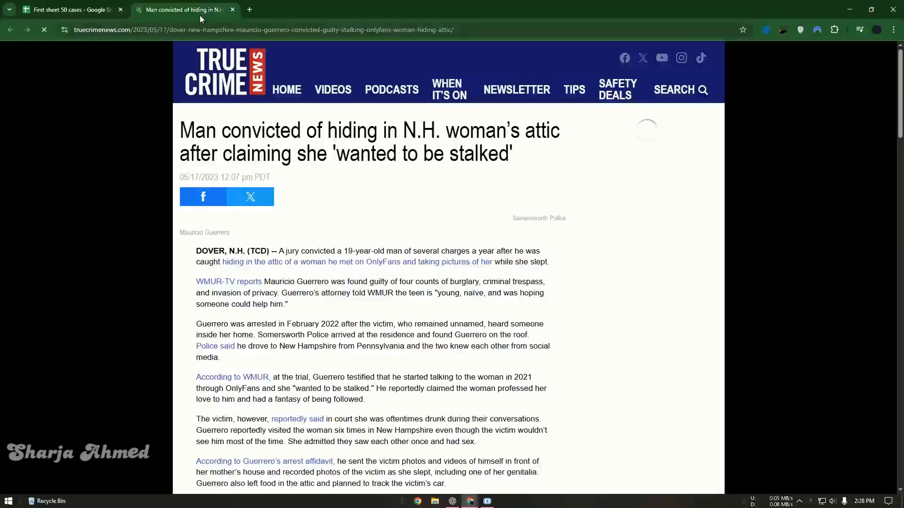
left_click_drag(317, 136, 263, 150)
scroll(370, 138, "down", 8)
Step: Paste the B8168 article into a new Prithibe PRR project chat and send it
left_click(452, 502)
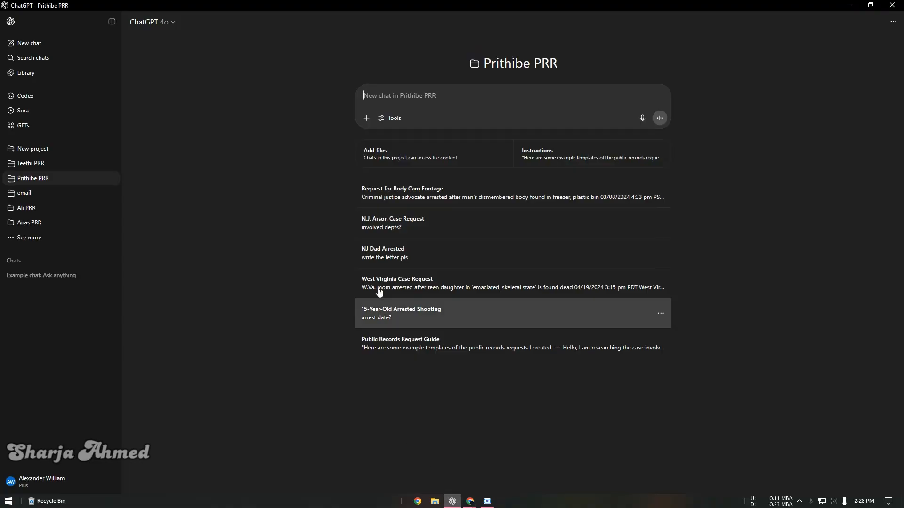
left_click(389, 109)
key("Return")
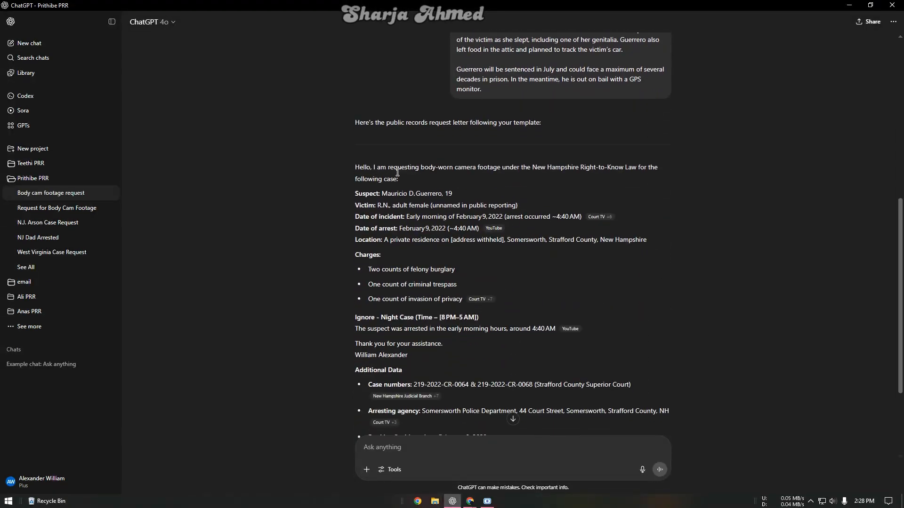
Step: Review the drafted New Hampshire Right-to-Know letter and its source citations
scroll(408, 162, "up", 2)
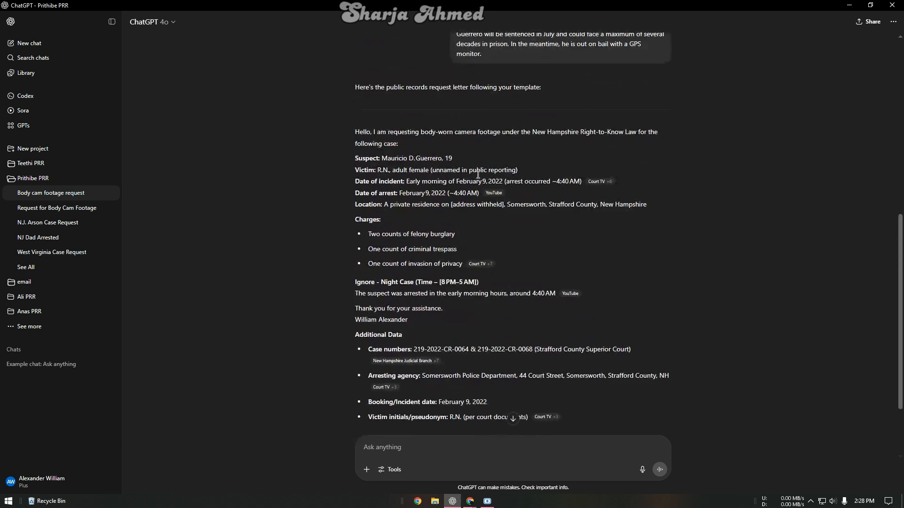
mouse_move(604, 187)
scroll(454, 172, "down", 2)
scroll(461, 142, "up", 1)
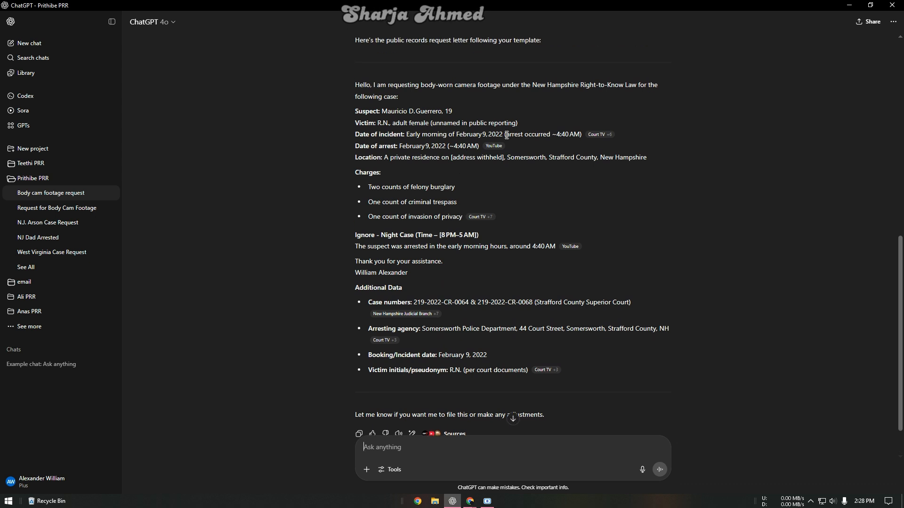
scroll(423, 134, "down", 1)
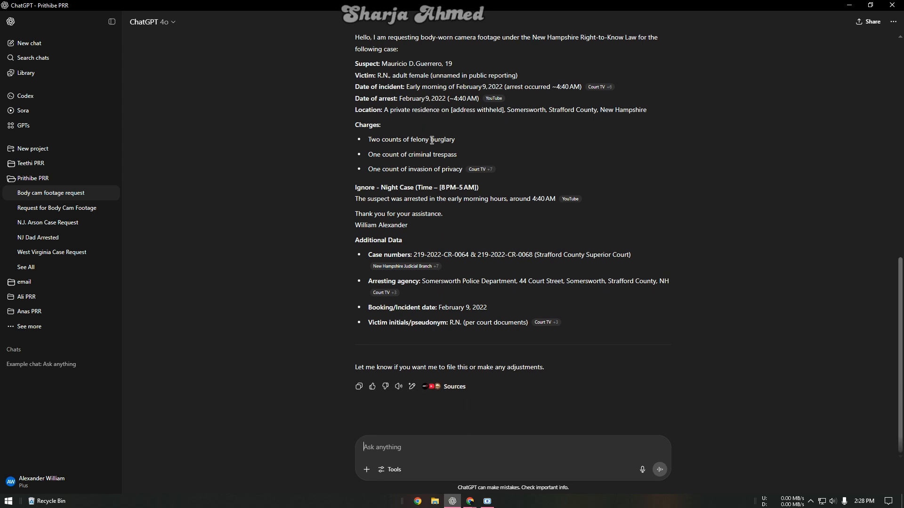
scroll(423, 168, "up", 2)
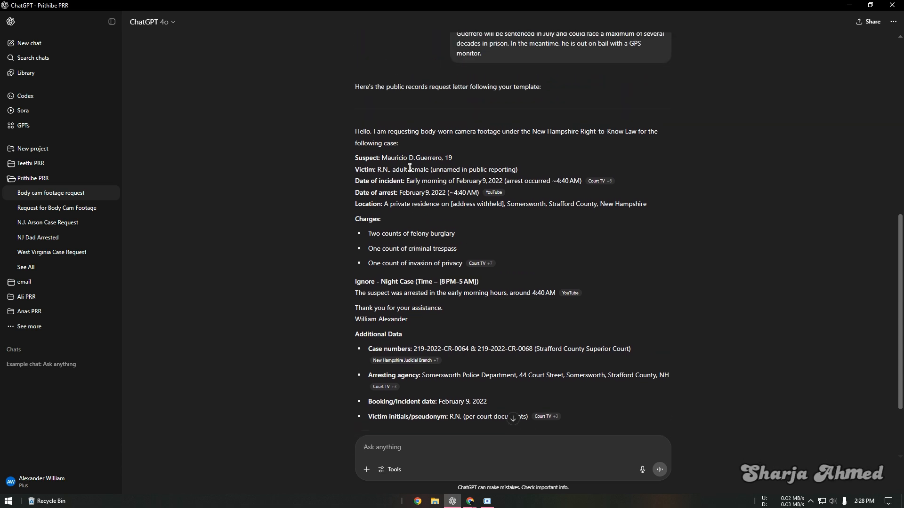
left_click(379, 169)
scroll(414, 179, "down", 1)
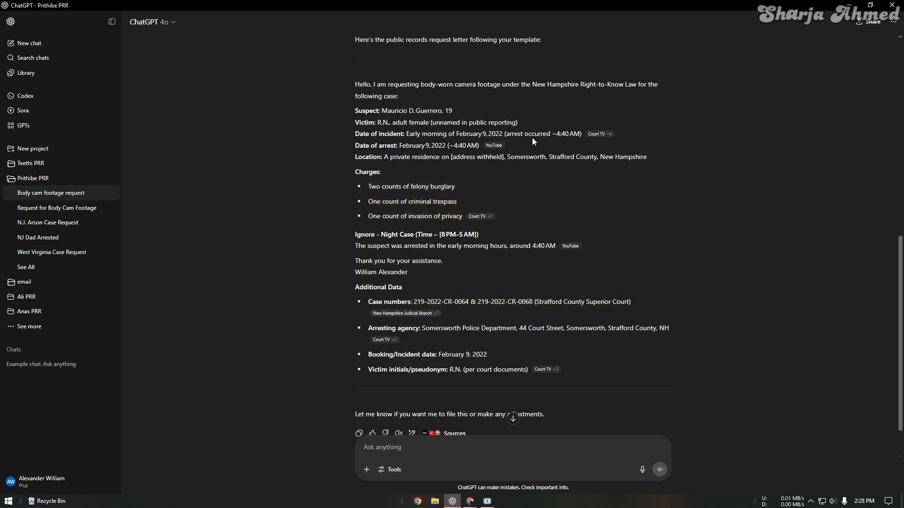
Step: Open the cited Court TV trial article for the New Hampshire attic case
mouse_move(600, 140)
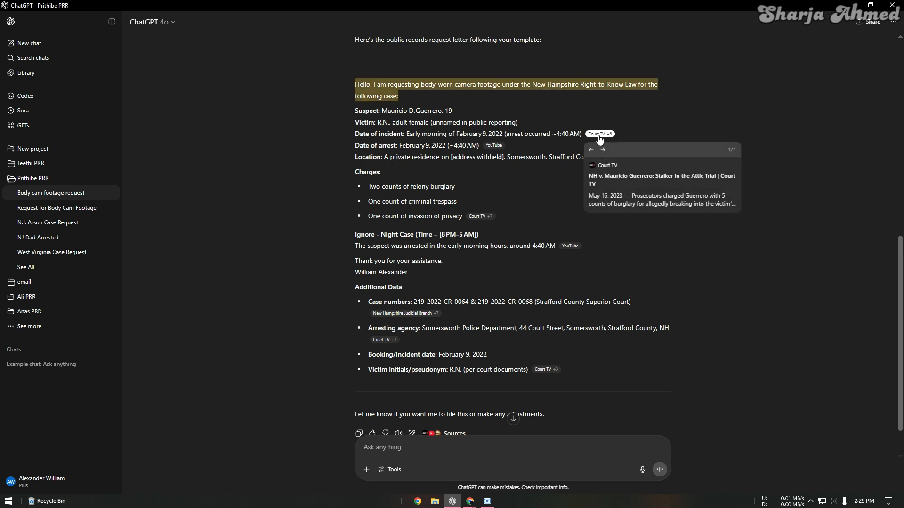
left_click(608, 173)
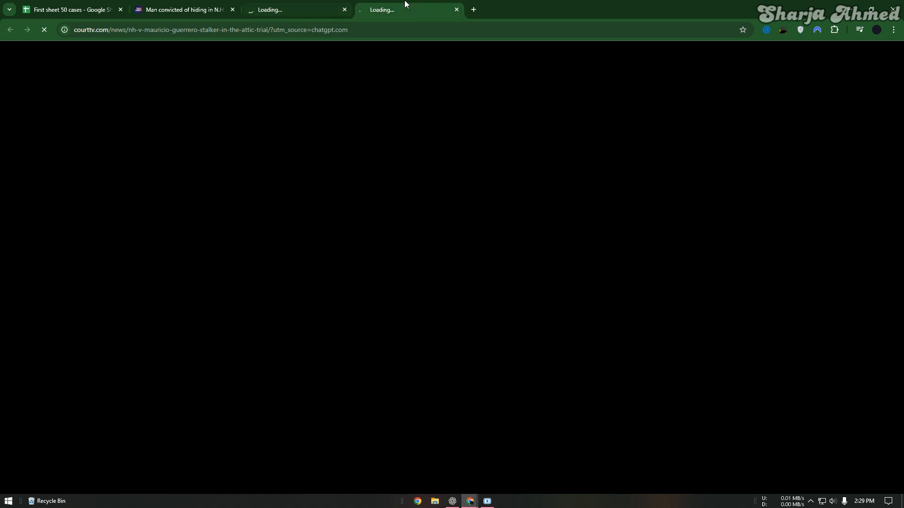
left_click(316, 4)
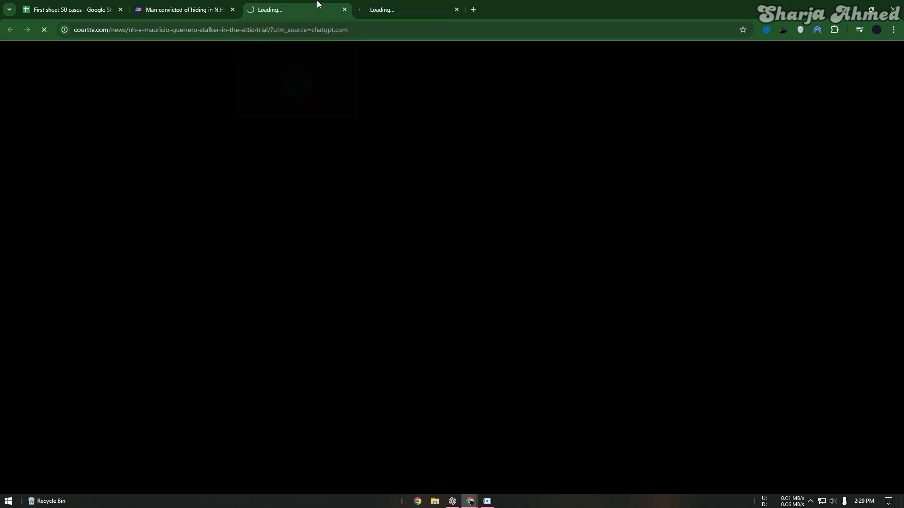
left_click(214, 3)
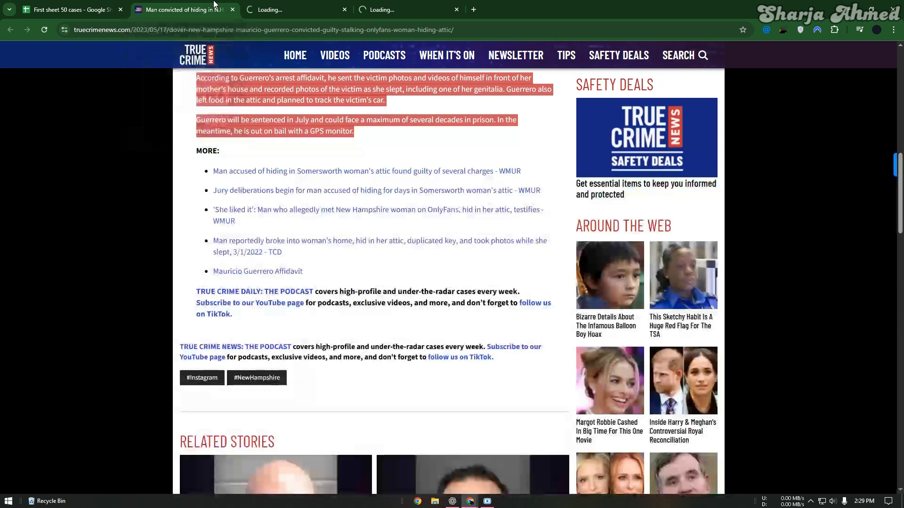
left_click(297, 4)
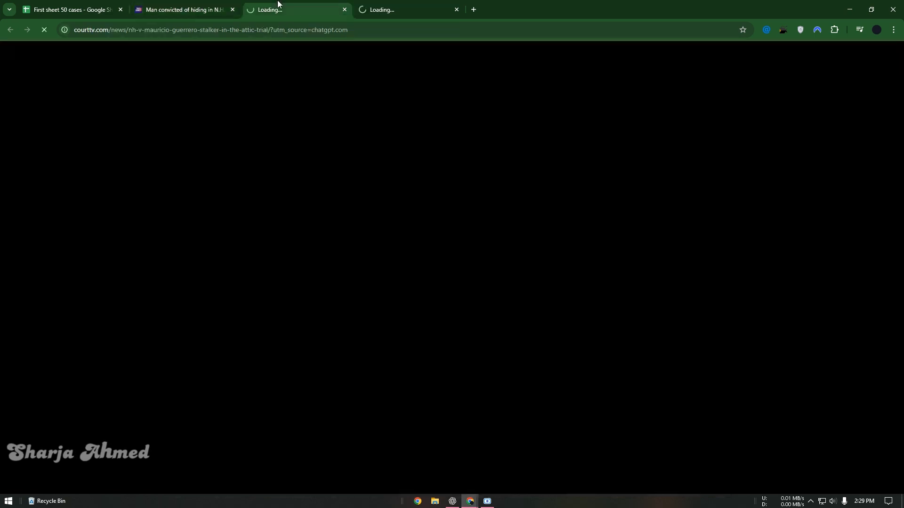
Step: Open the court page from another citation, then copy the Court TV article URL
left_click(452, 501)
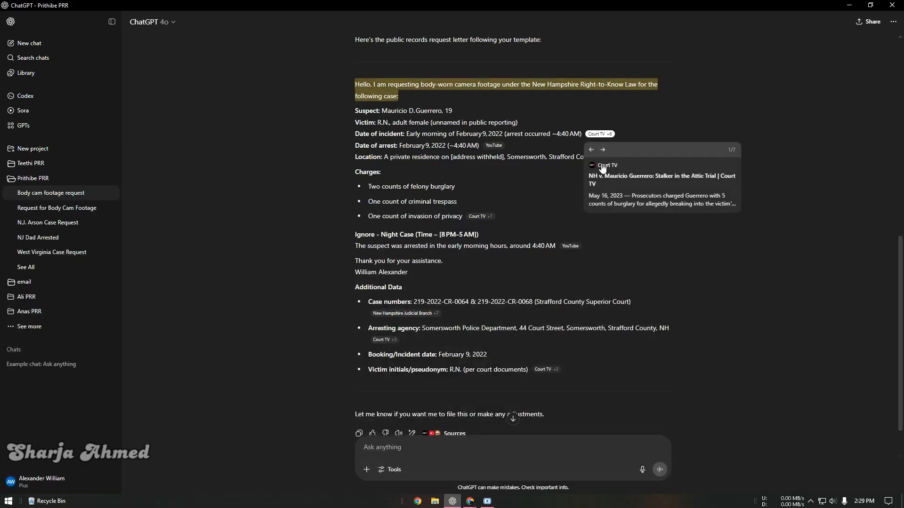
left_click(397, 315)
left_click(415, 3)
left_click_drag(541, 3, 433, 3)
left_click(298, 7)
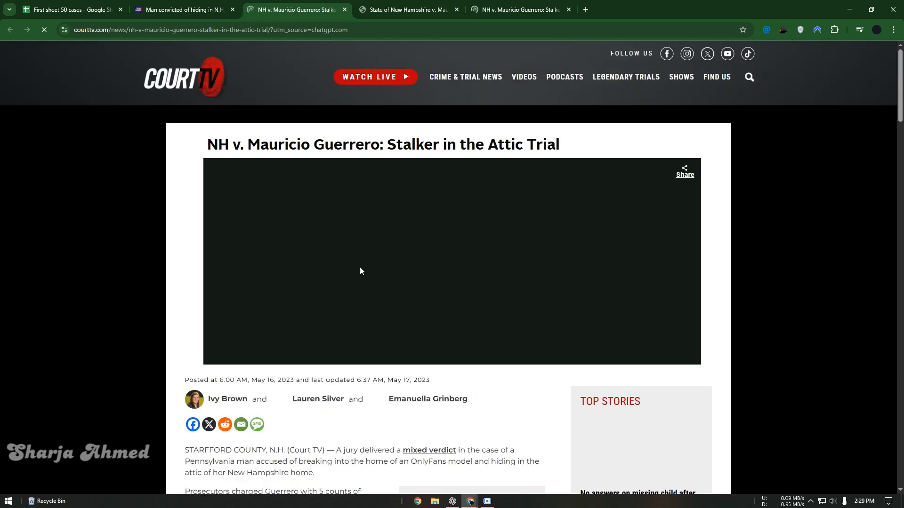
scroll(326, 253, "down", 5)
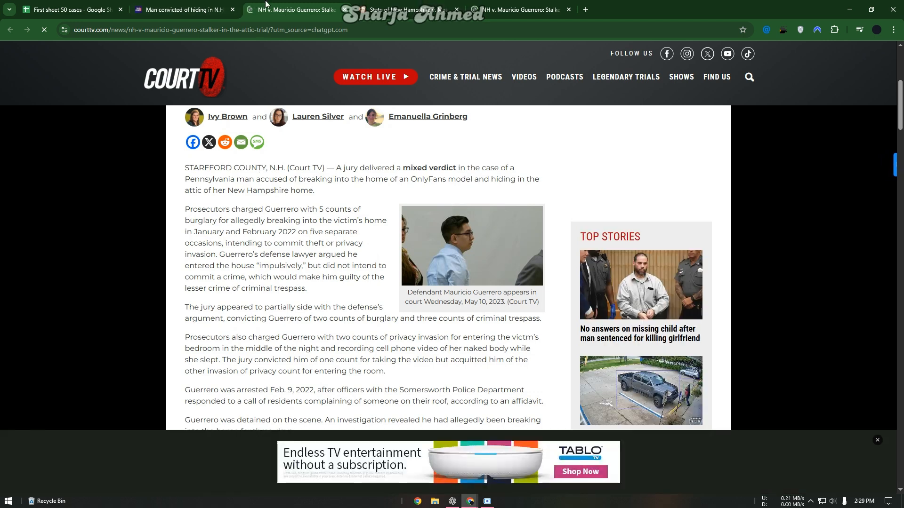
left_click(267, 28)
key("ctrl+c")
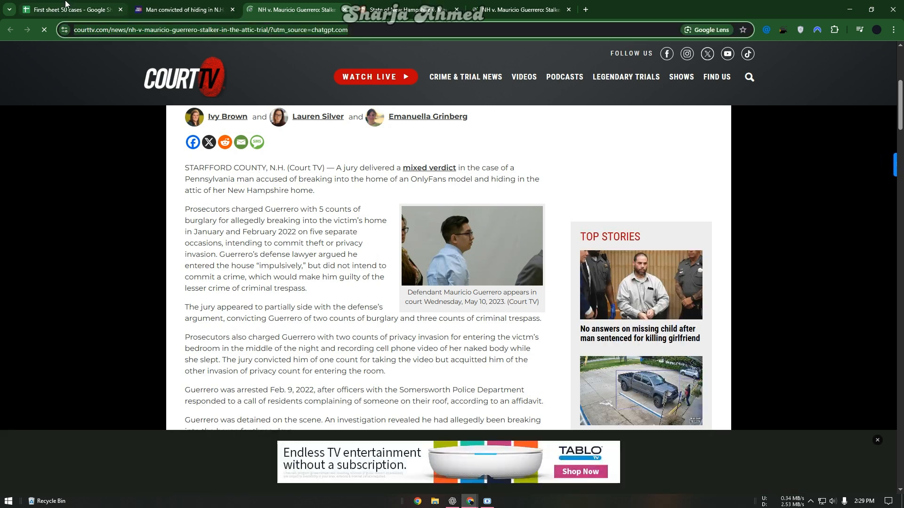
left_click(66, 6)
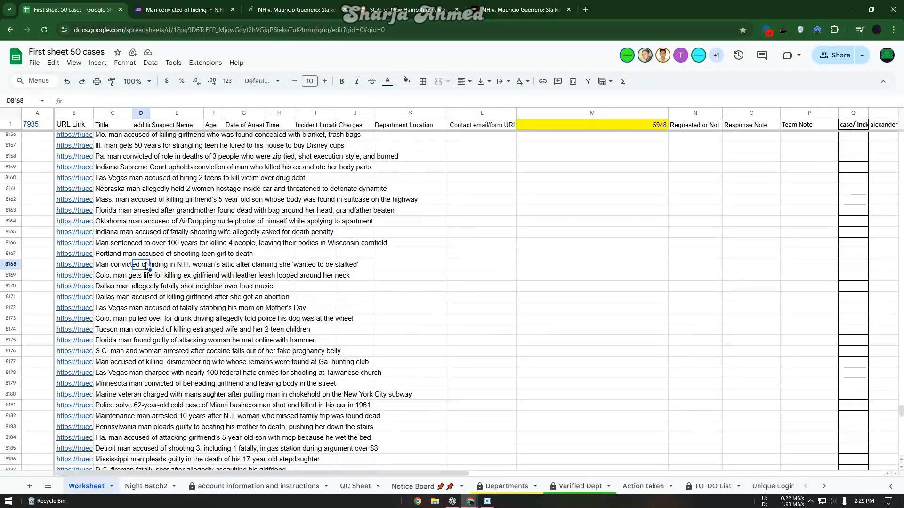
Step: Enter 'arrest' and the Court TV article link on separate lines in D8168
double_click(146, 265)
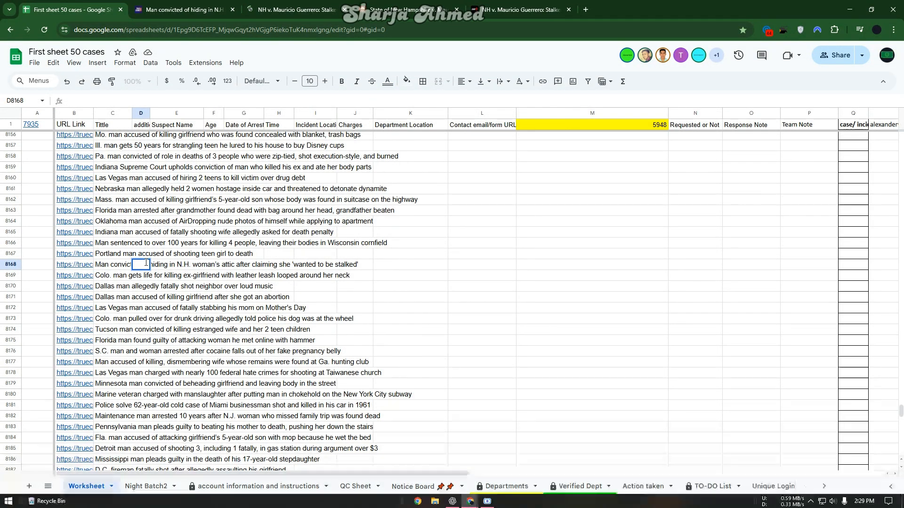
type("arrest")
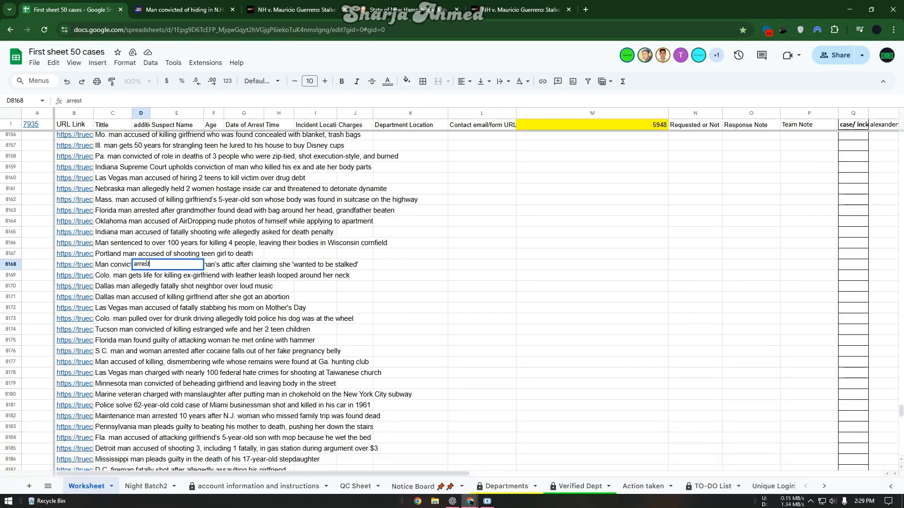
key("alt+Return")
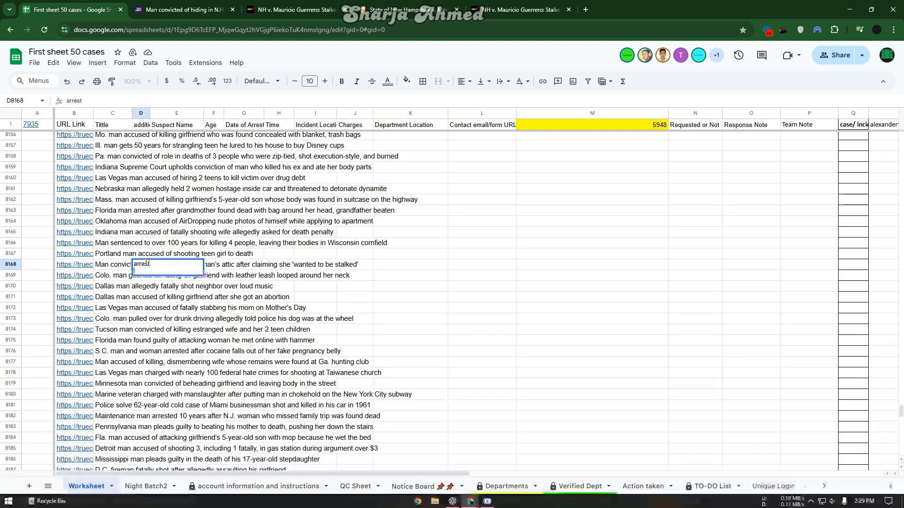
key("ctrl+v")
key("Return")
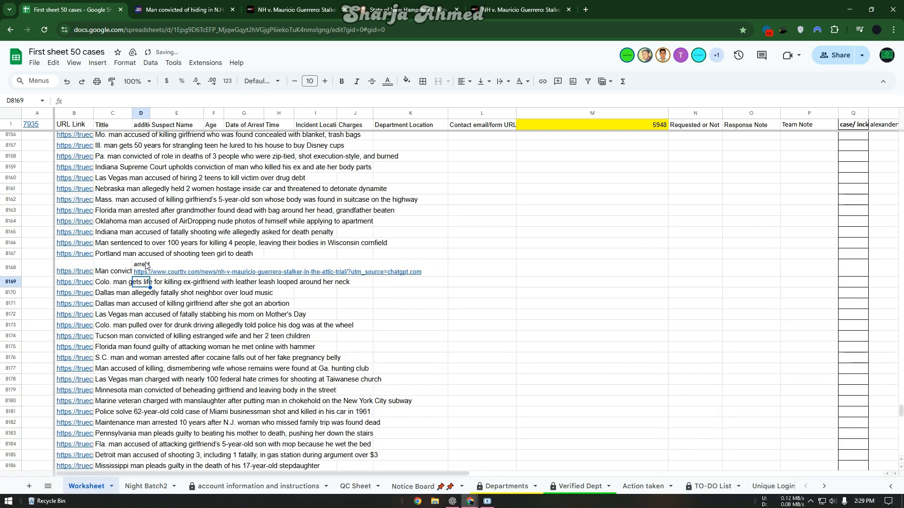
Step: Copy the courts.nh.gov case page URL and reopen D8168 for editing
left_click(280, 9)
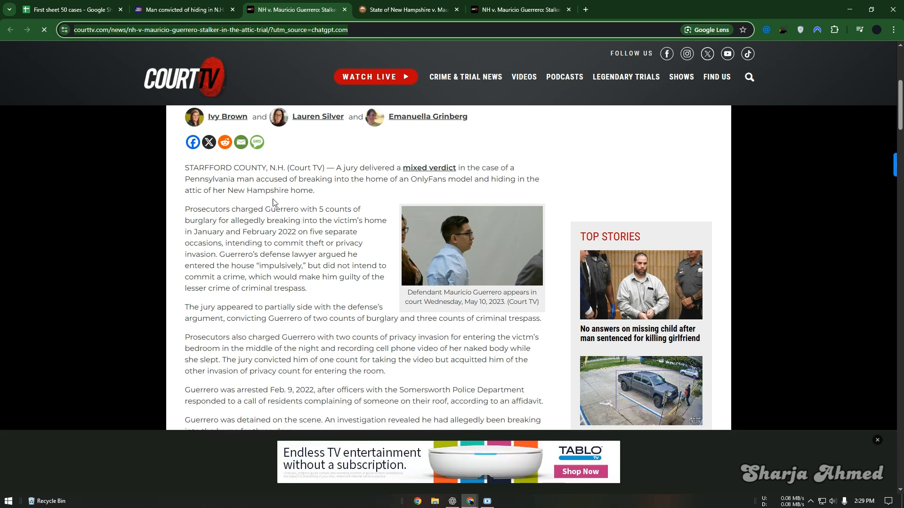
key("ctrl+Tab")
scroll(273, 195, "down", 2)
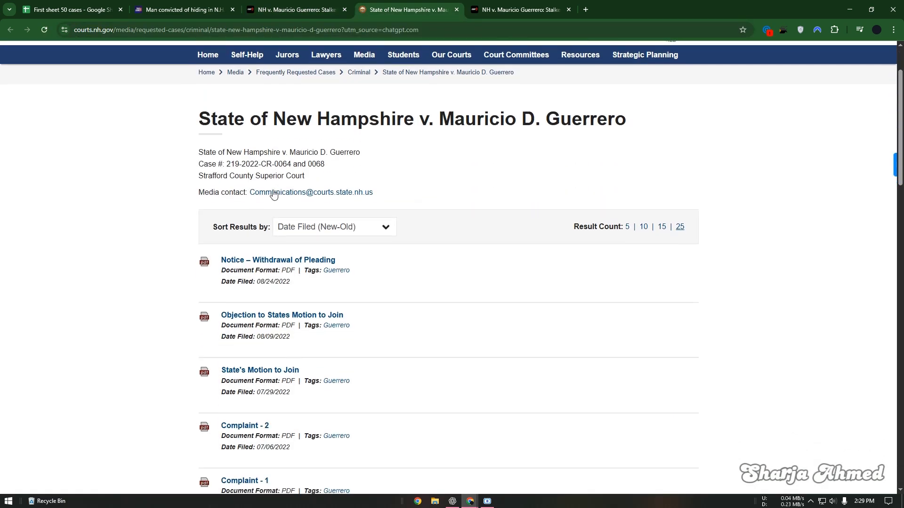
scroll(274, 195, "up", 1)
left_click(257, 32)
key("ctrl+c")
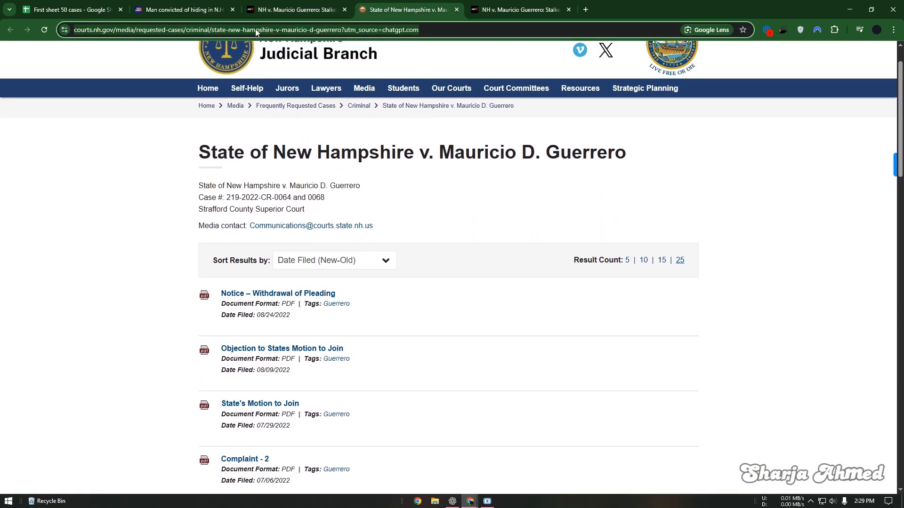
left_click(78, 9)
double_click(147, 265)
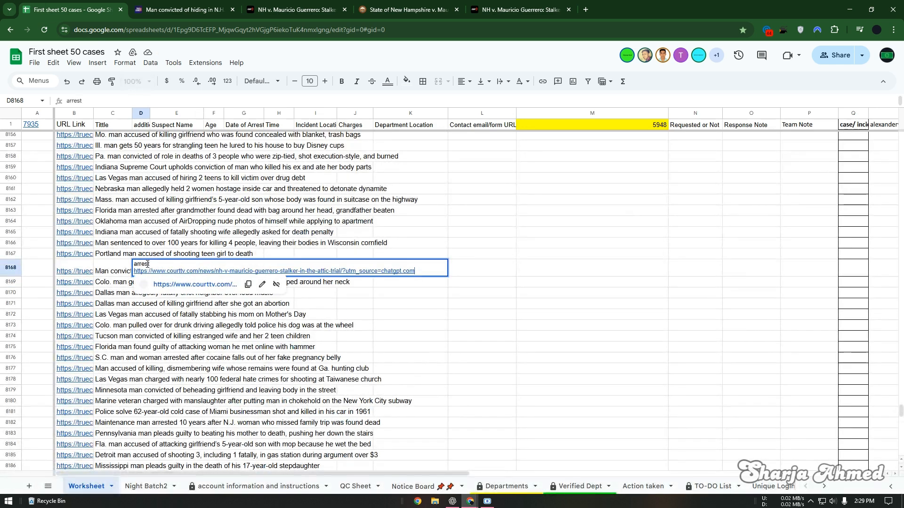
Step: Add 'dept' and the courts.nh.gov case page link as new lines in D8168
key("alt+Return")
type("dept")
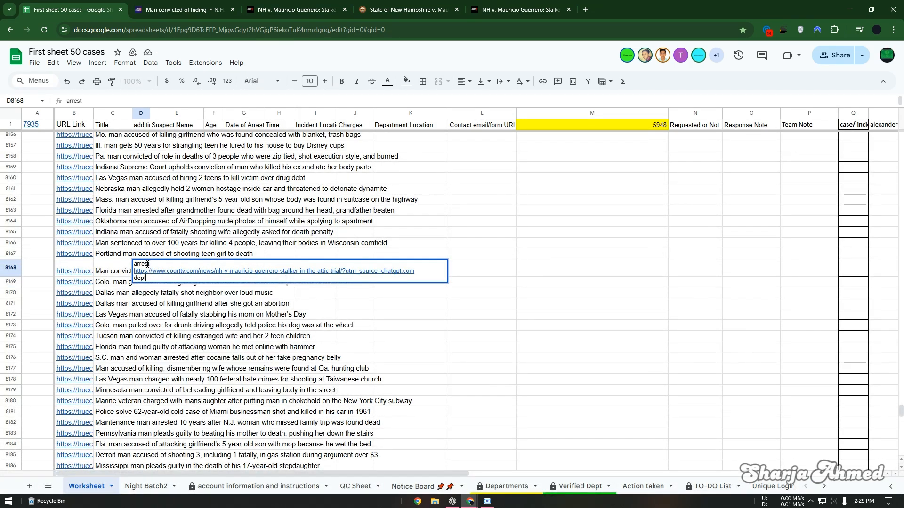
key("alt+Return")
key("ctrl+v")
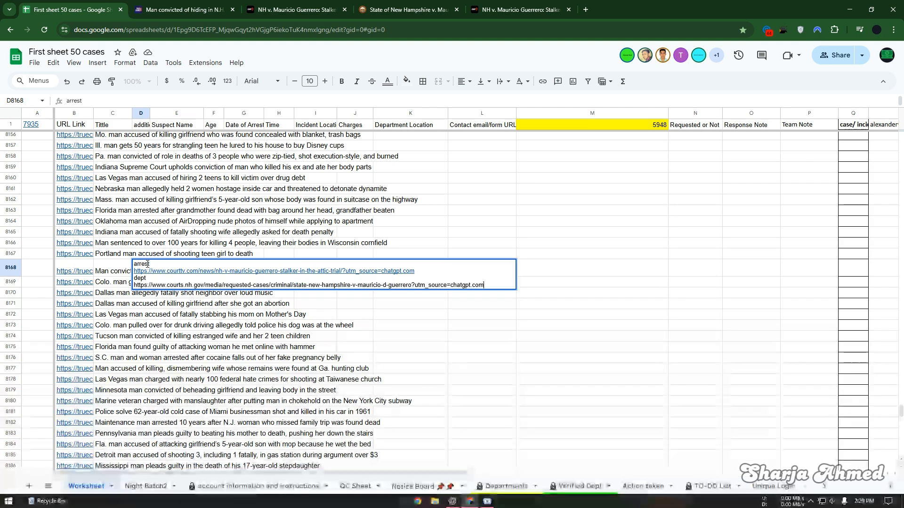
left_click(119, 273)
Step: Select E8168, check the true crime news article, and return to ChatGPT's letter
left_click(175, 271)
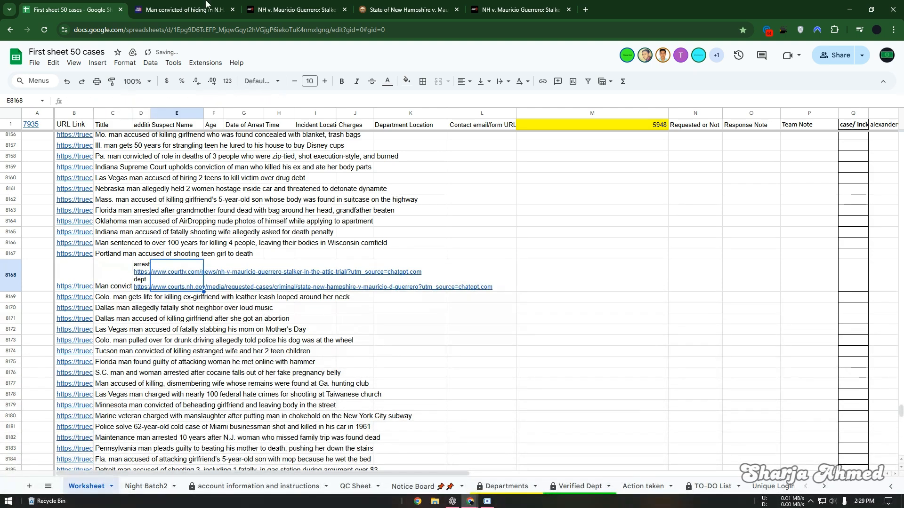
left_click(207, 5)
left_click(88, 7)
left_click(216, 5)
left_click(109, 3)
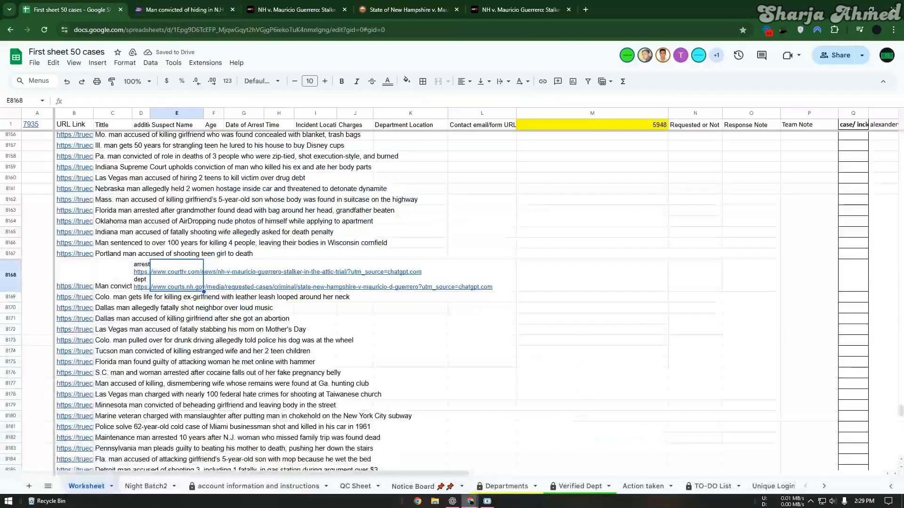
left_click(453, 501)
scroll(403, 251, "down", 2)
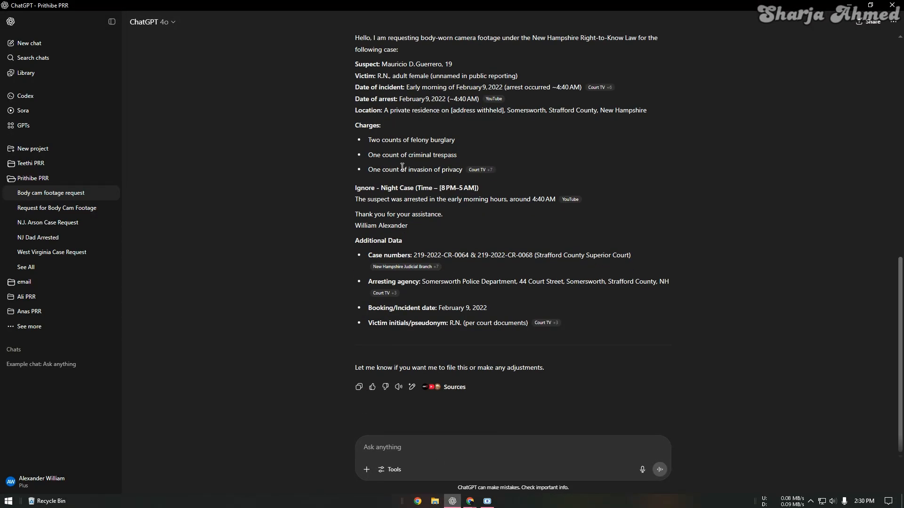
Step: Open the Prithibe PRR project page and grab the true crime news article from Chrome
scroll(406, 192, "up", 4)
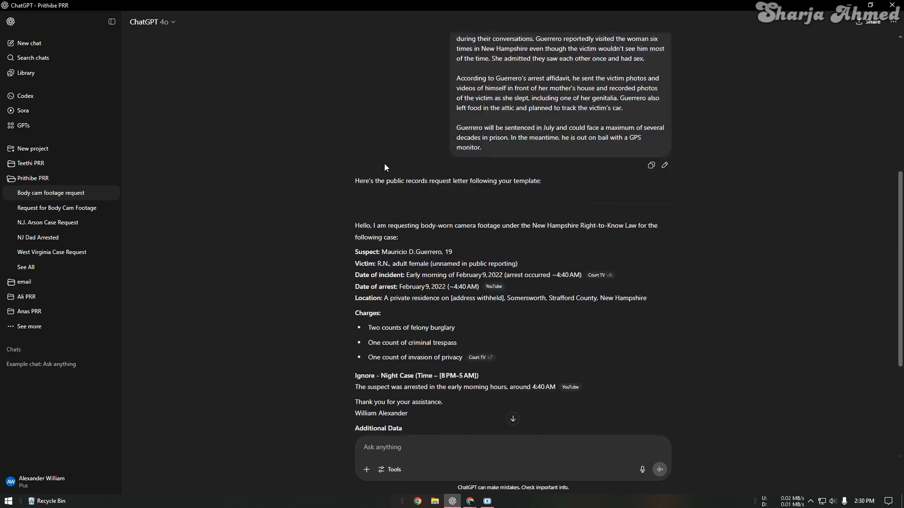
scroll(385, 162, "up", 6)
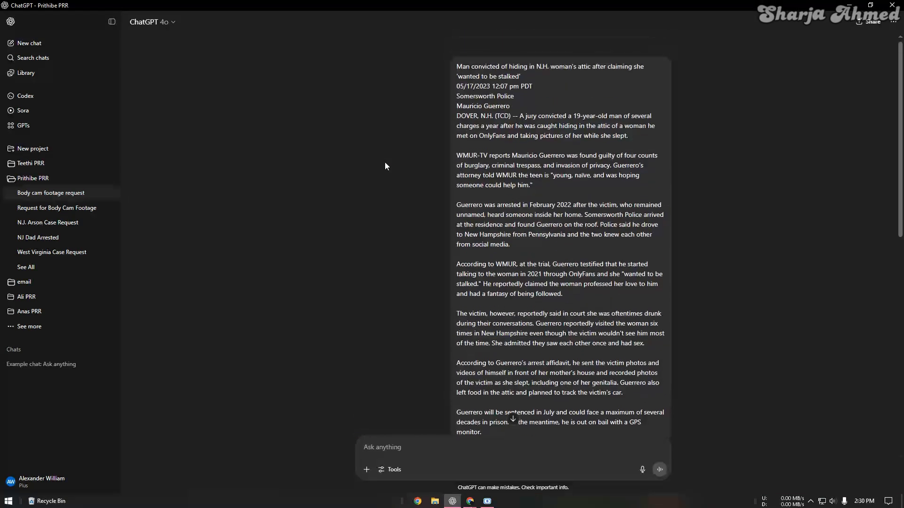
left_click(52, 178)
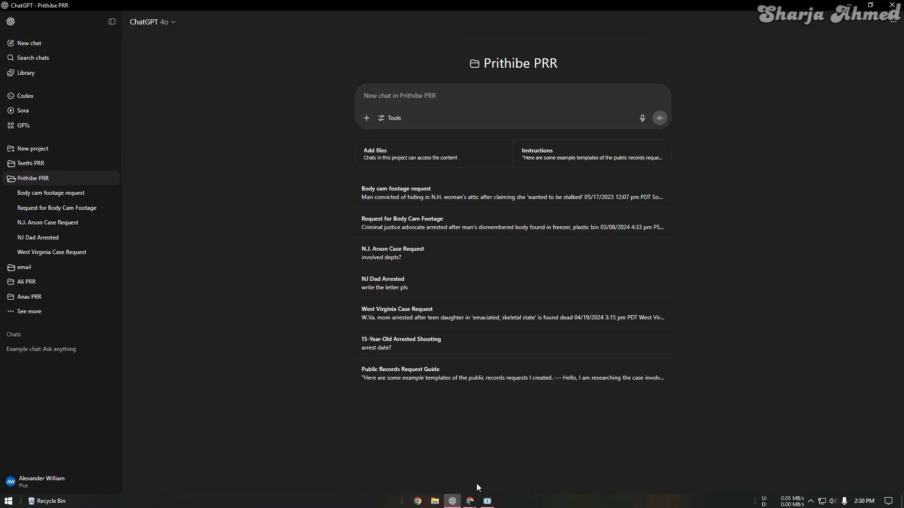
left_click(414, 456)
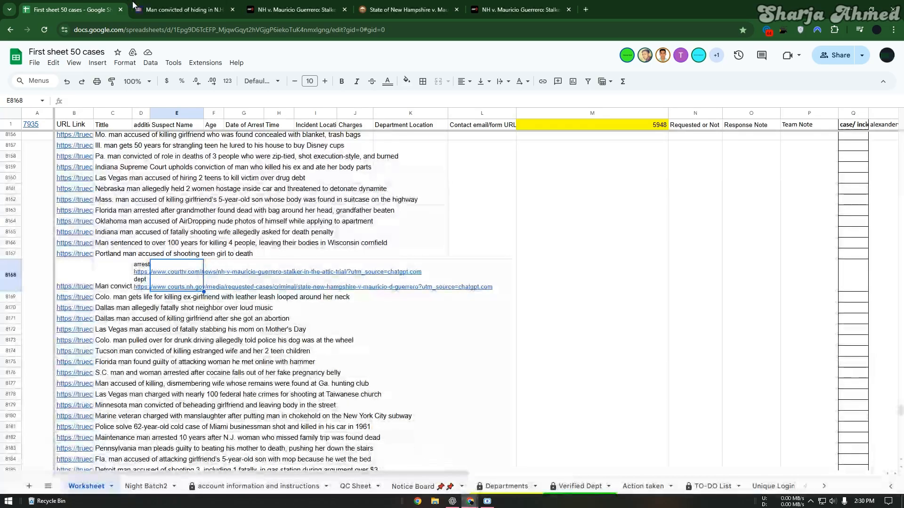
left_click(178, 10)
left_click(453, 501)
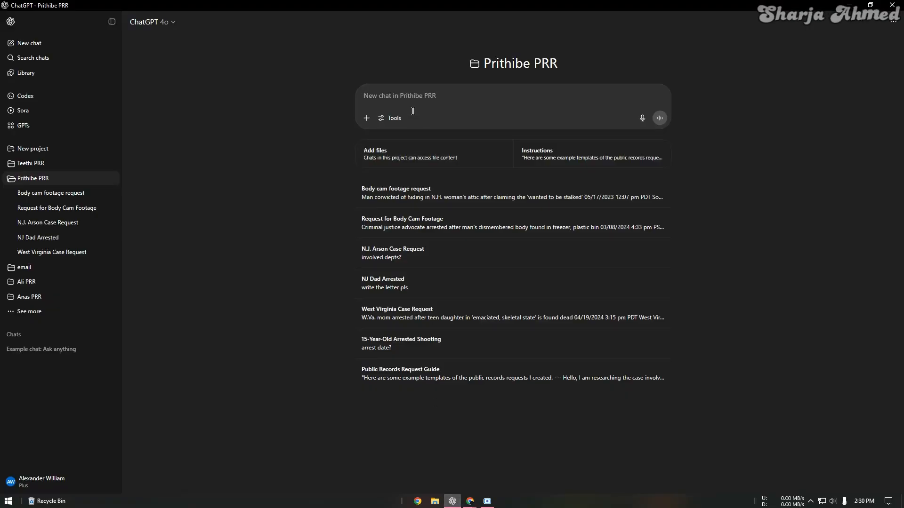
Step: Send the pasted article and review the drafted letter's suspect name and arresting agency
key("ctrl+v")
key("Return")
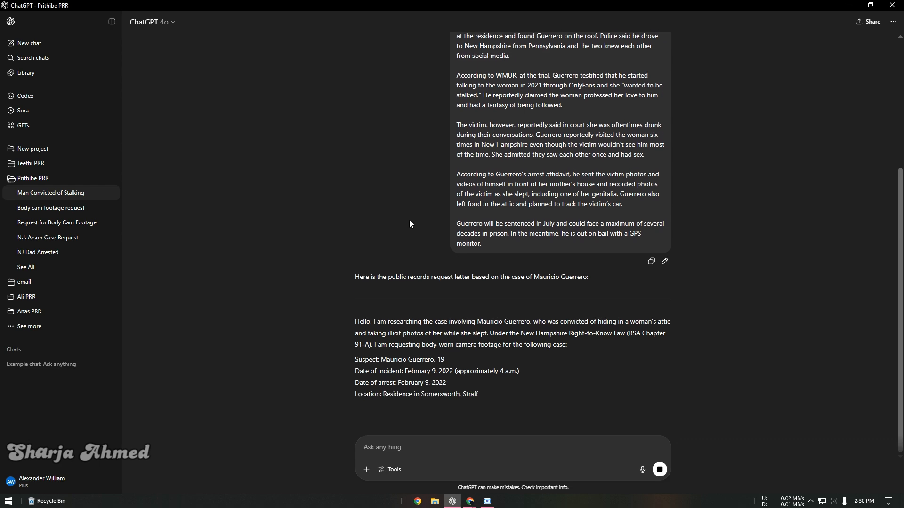
double_click(394, 297)
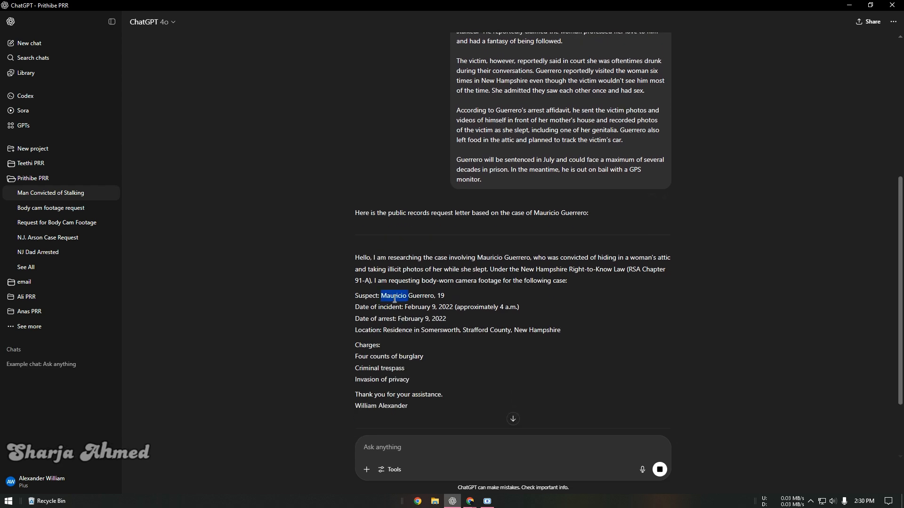
double_click(401, 295)
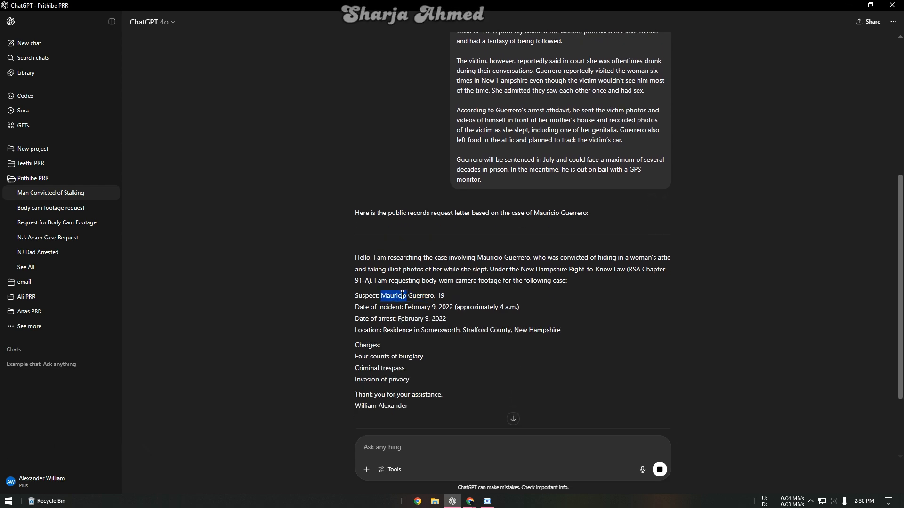
left_click_drag(401, 295, 420, 292)
scroll(471, 245, "down", 3)
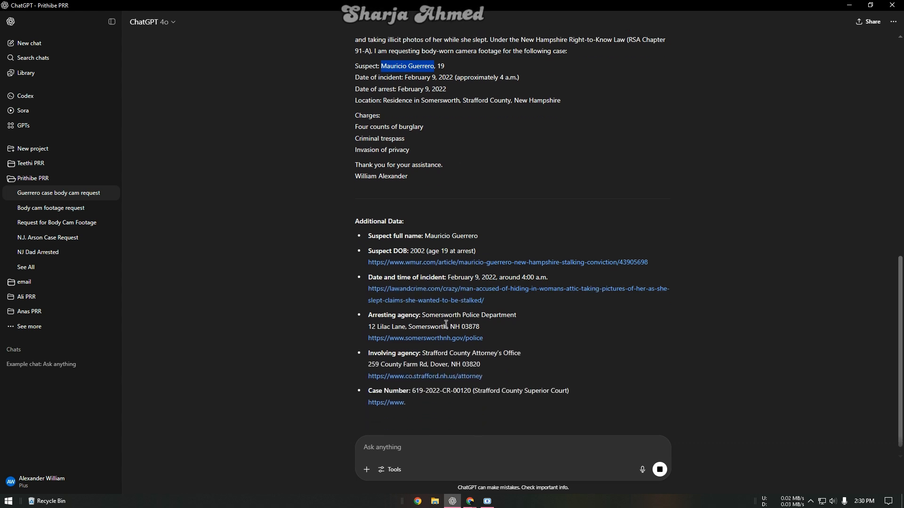
left_click_drag(423, 314, 492, 314)
left_click(525, 312)
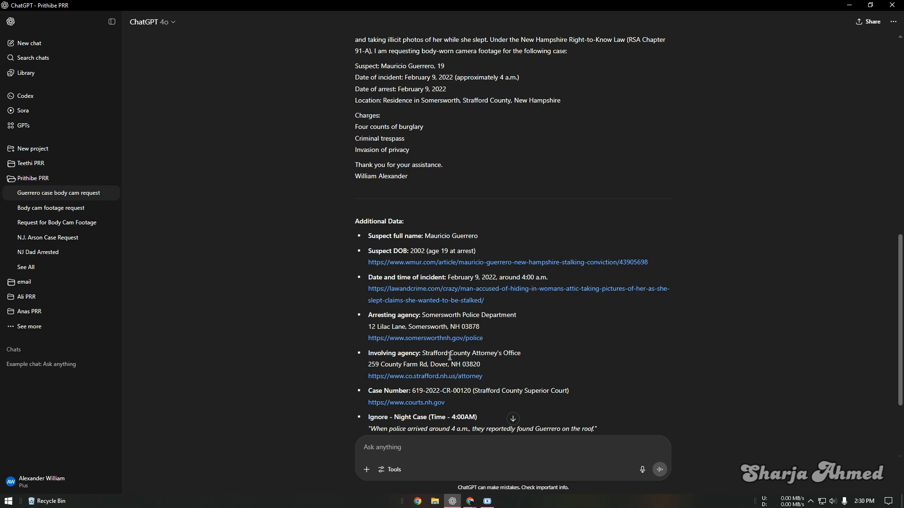
scroll(409, 361, "up", 3)
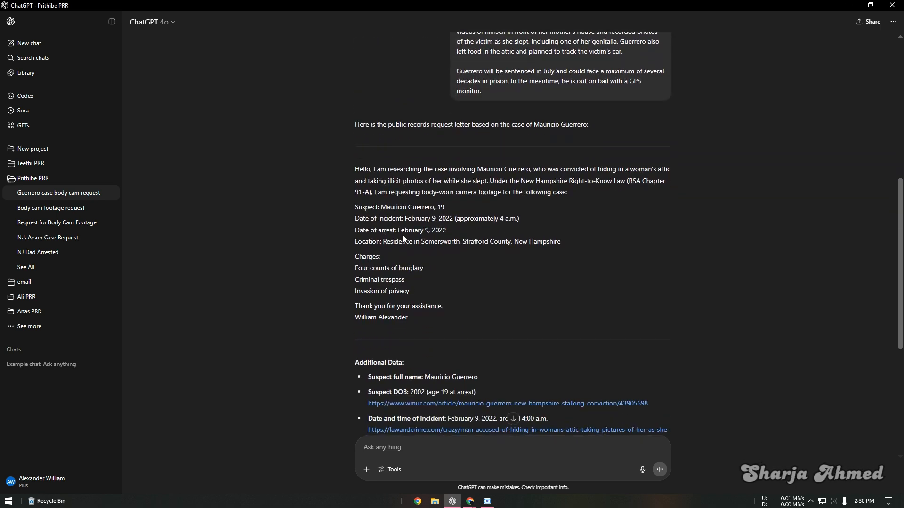
Step: Quote the suspect's name asking for the source text, then return to the project list
left_click_drag(380, 207, 444, 208)
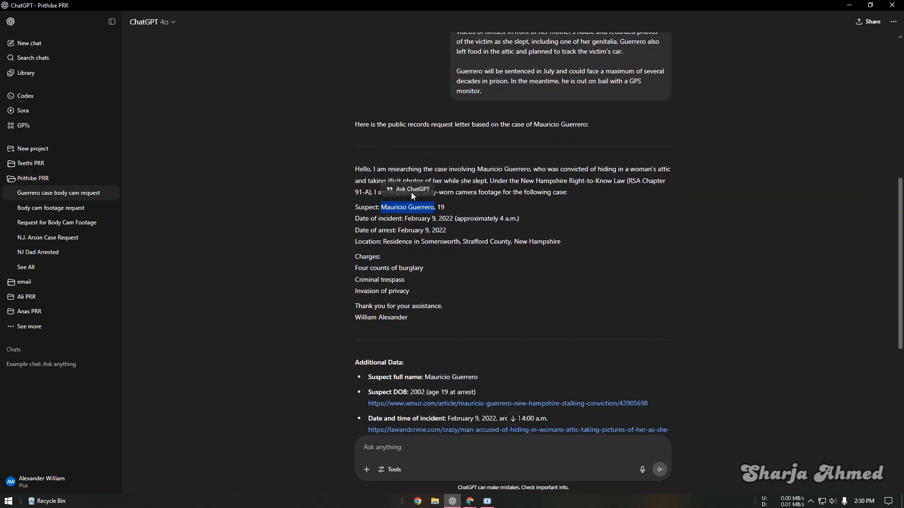
left_click(411, 193)
type("source text?")
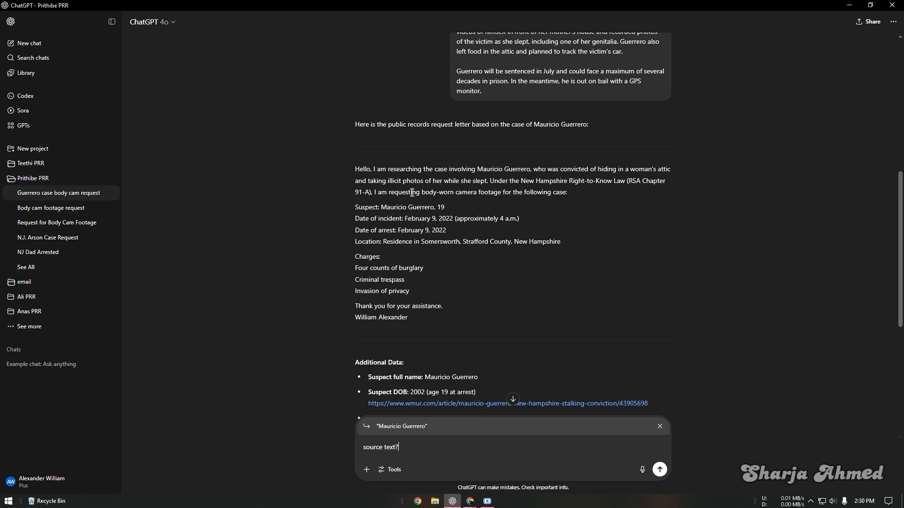
key("Return")
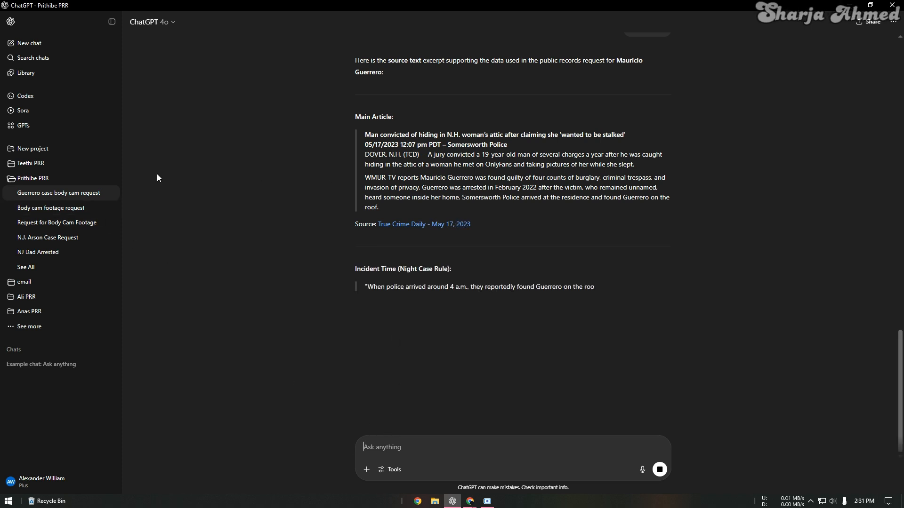
left_click(35, 177)
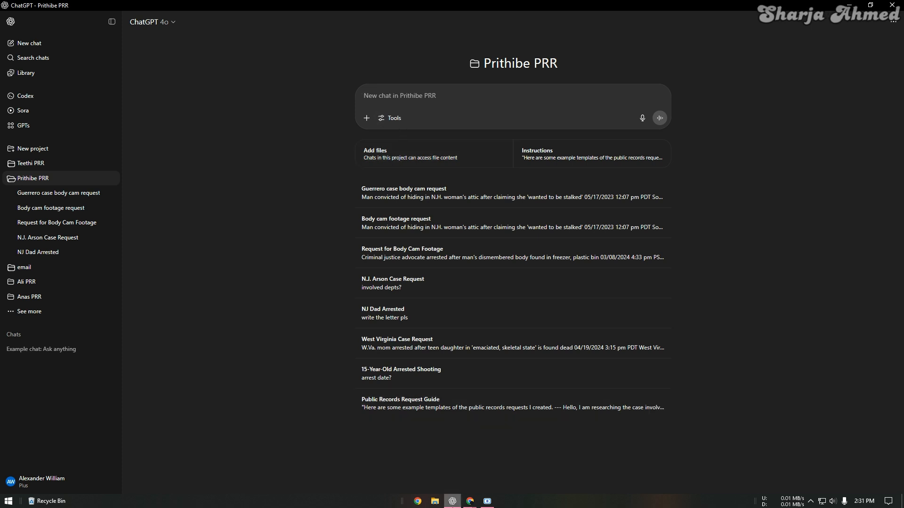
Step: Open the Las Vegas Mother's Day stabbing article from the case sheet and copy its text
left_click(469, 501)
left_click(400, 452)
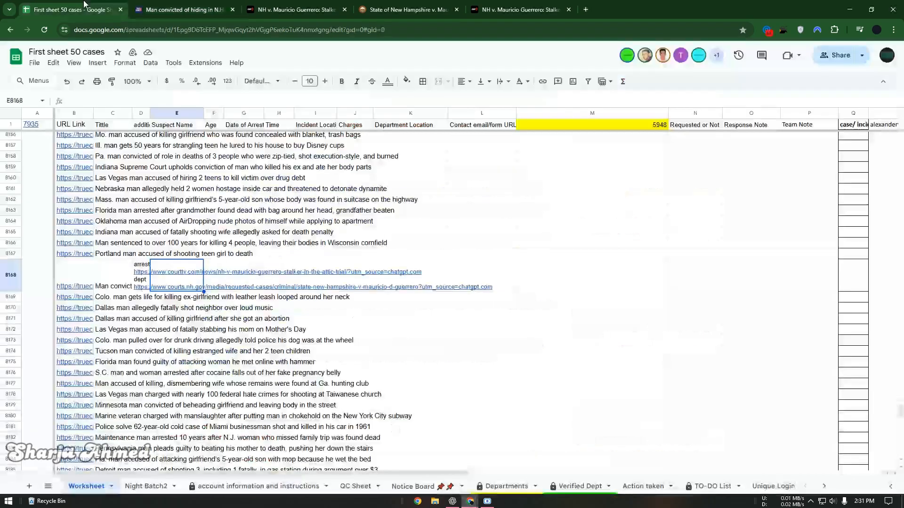
left_click(93, 331)
left_click(117, 344)
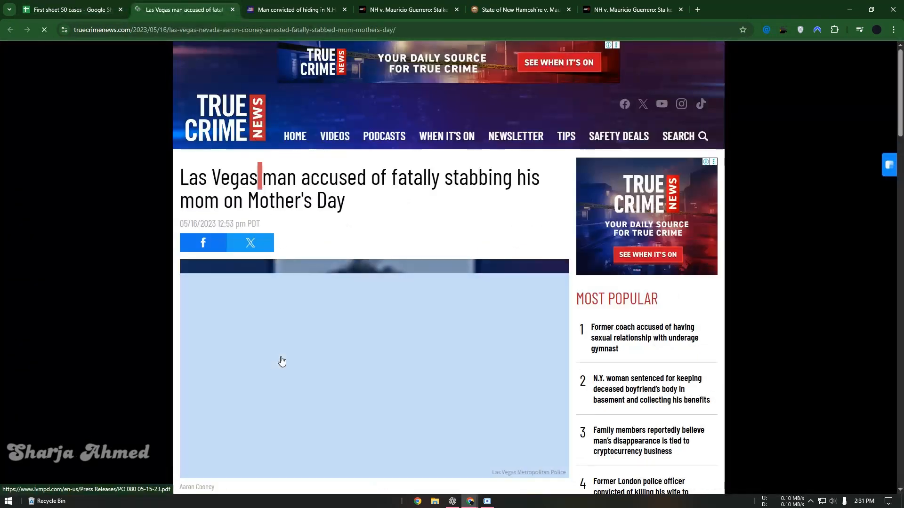
triple_click(282, 178)
scroll(292, 271, "down", 5)
left_click_drag(282, 179, 288, 370)
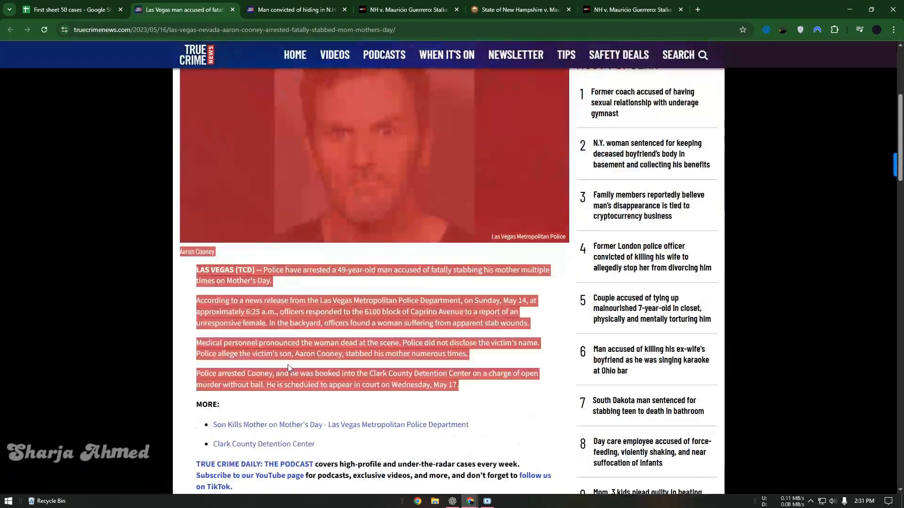
left_click(452, 501)
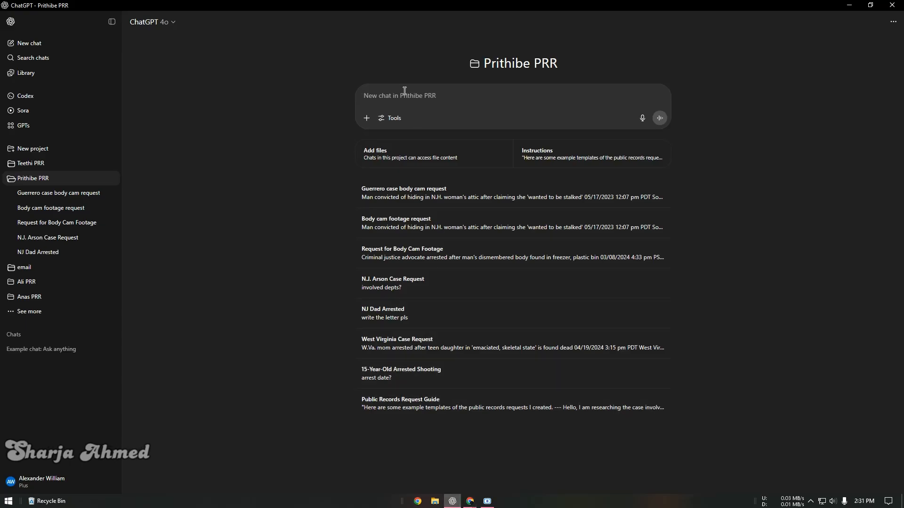
Step: Send the pasted Las Vegas stabbing article to ChatGPT to draft a Nevada body-cam records request
key("Return")
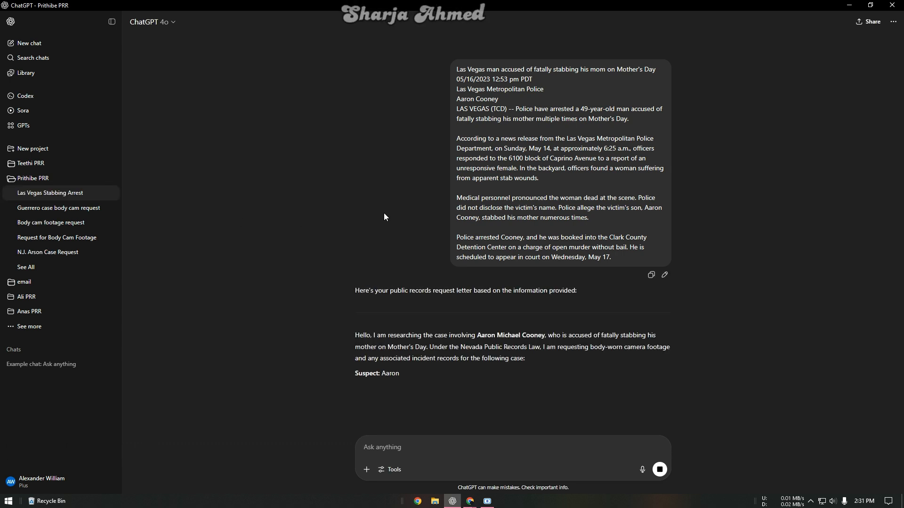
scroll(372, 188, "down", 3)
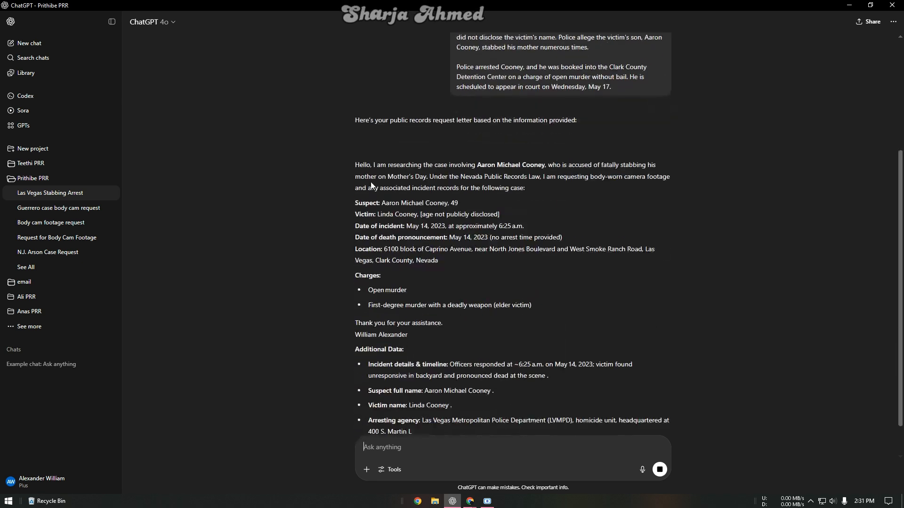
Step: Select the victim's full name in the drafted letter
double_click(386, 214)
left_click_drag(386, 214, 394, 214)
key("ctrl+c")
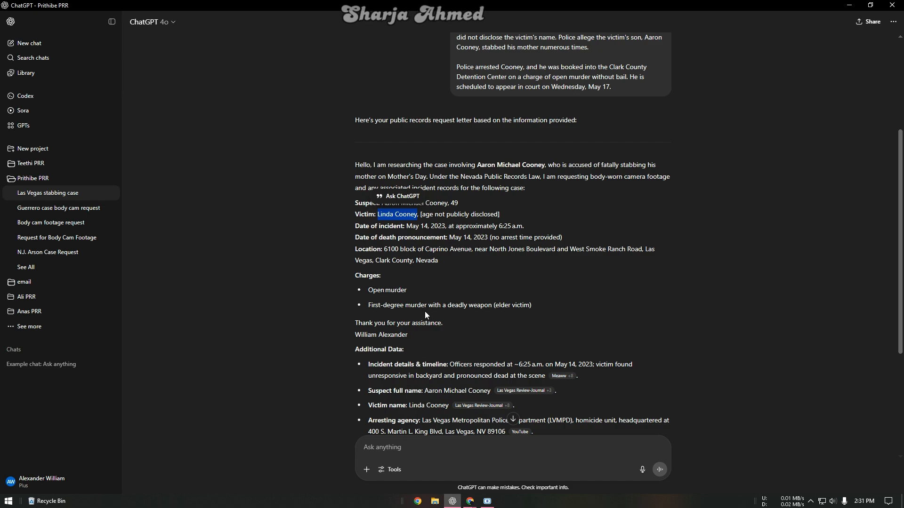
left_click(470, 501)
Step: Search the True Crime News article for the victim's full name, then first name only, finding 0 matches
left_click(436, 436)
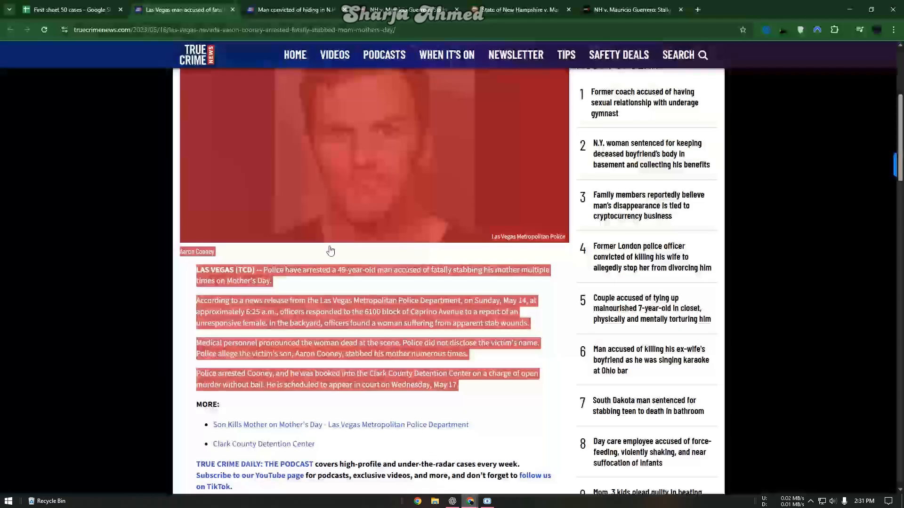
key("ctrl+f")
key("ctrl+v")
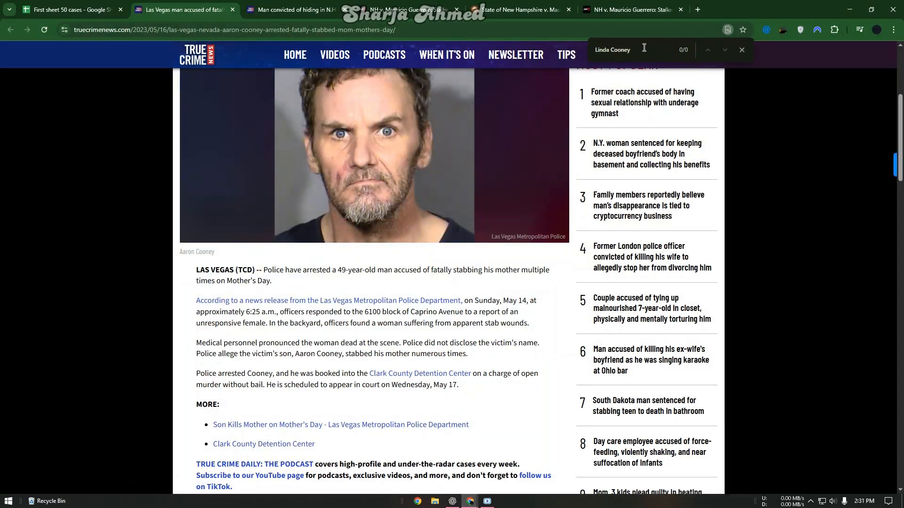
double_click(644, 49)
key("BackSpace")
scroll(369, 290, "up", 5)
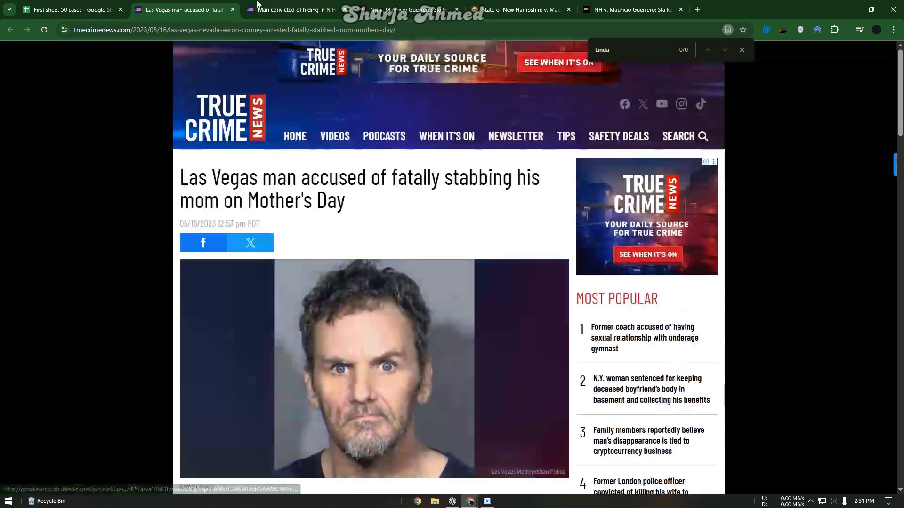
scroll(441, 471, "down", 8)
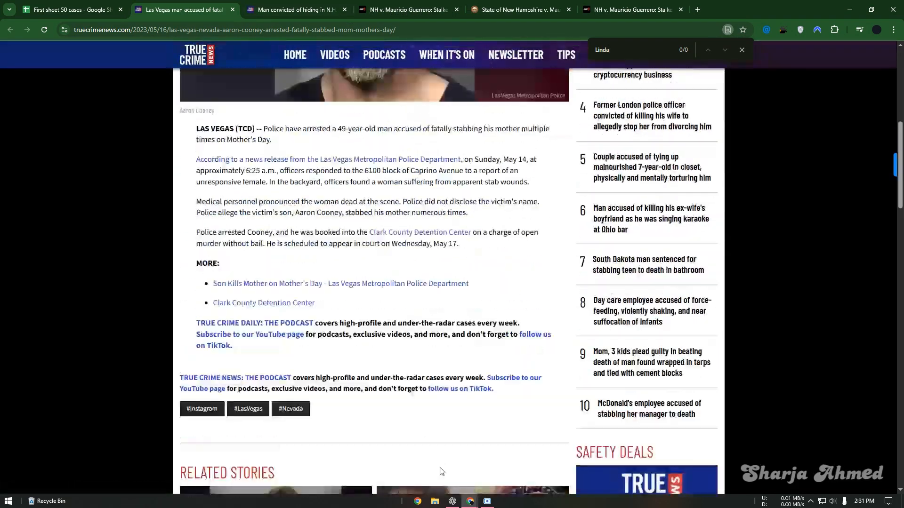
Step: Reselect the victim's first name in ChatGPT's drafted letter
left_click(453, 501)
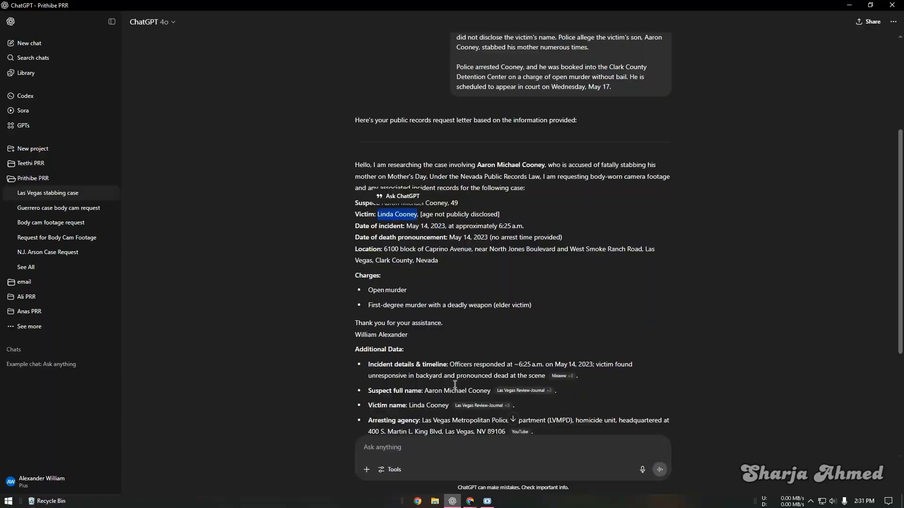
left_click(407, 215)
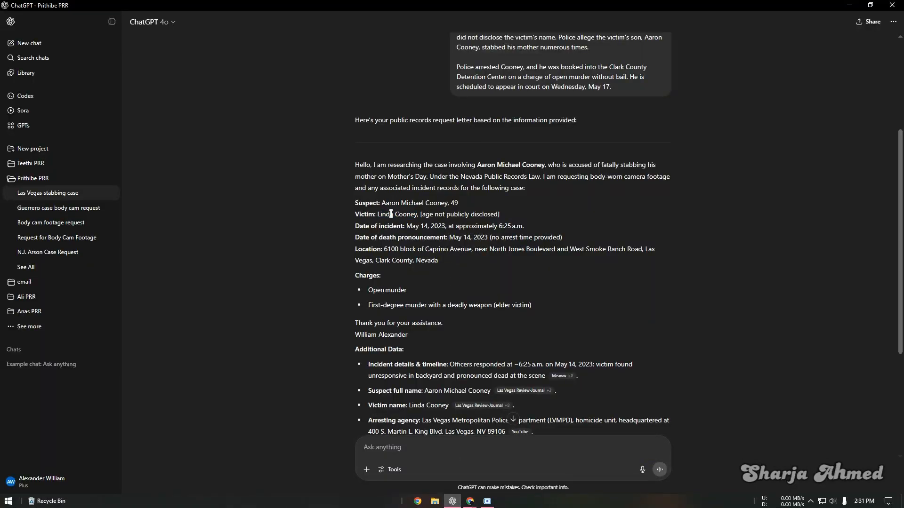
double_click(390, 214)
scroll(402, 297, "down", 2)
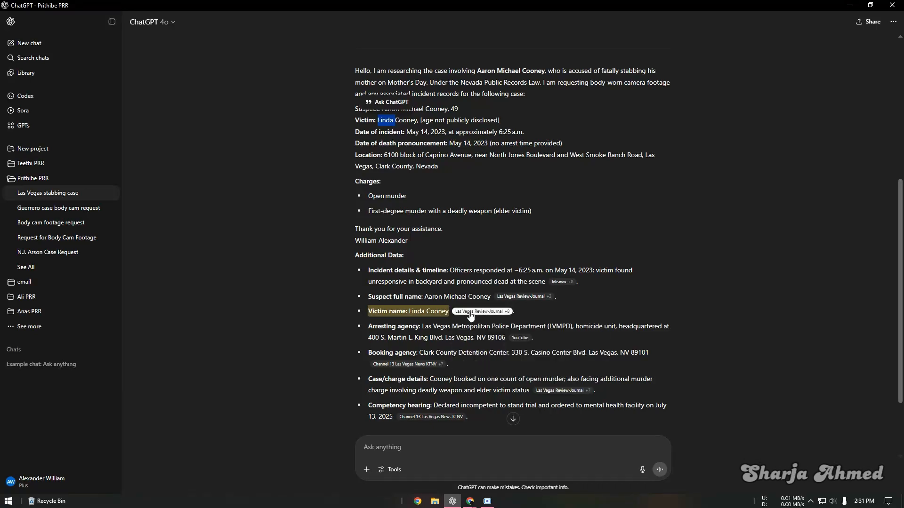
Step: Check the letter's Las Vegas Review-Journal citation for the name, then bring the Chrome article back
mouse_move(481, 314)
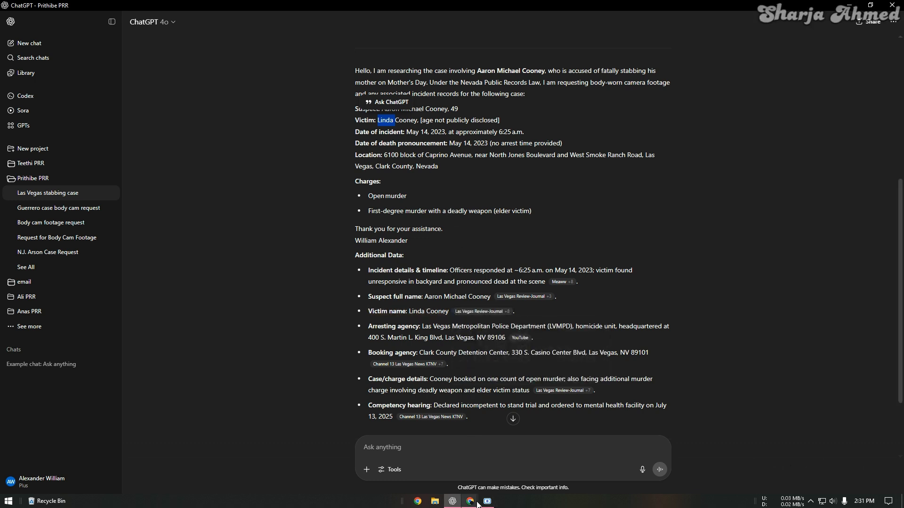
scroll(416, 294, "down", 2)
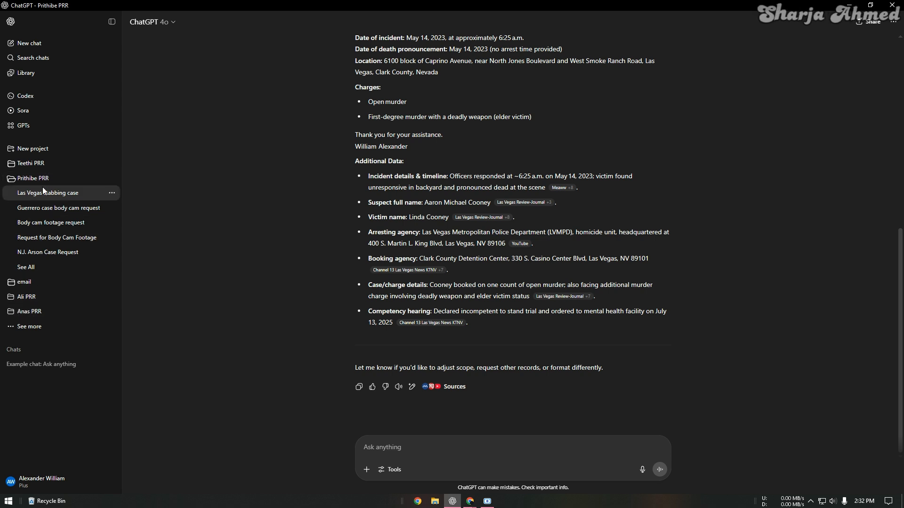
scroll(377, 211, "up", 3)
scroll(393, 212, "down", 3)
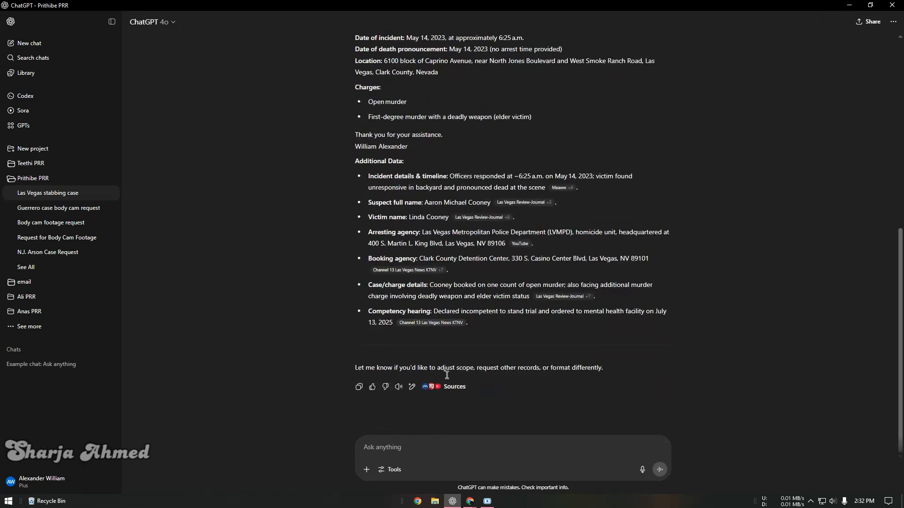
mouse_move(472, 504)
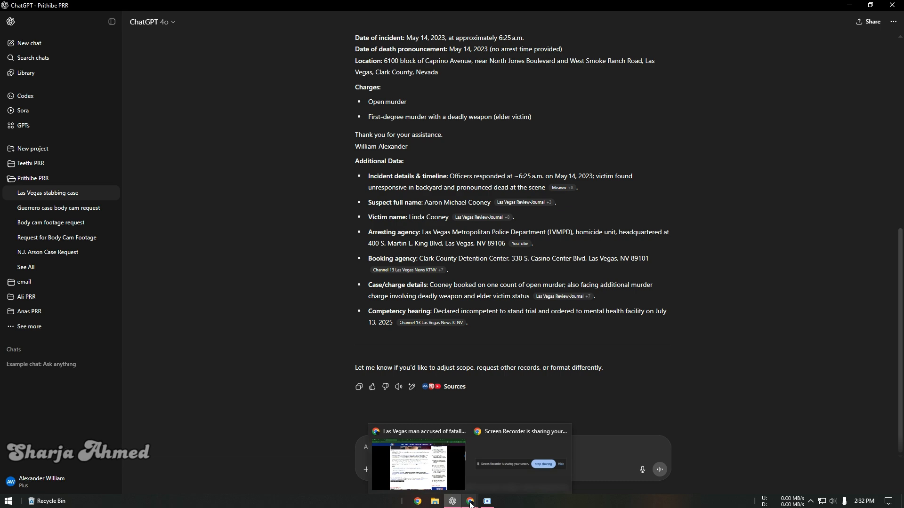
left_click(470, 503)
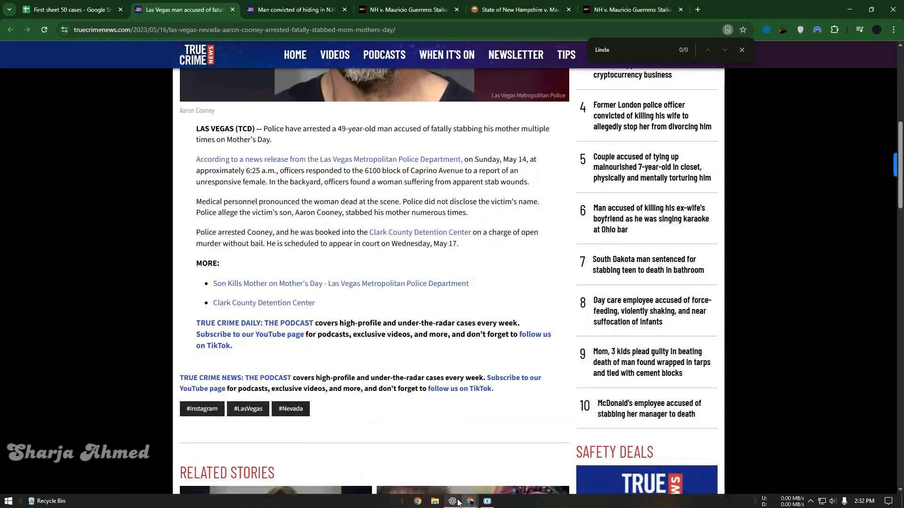